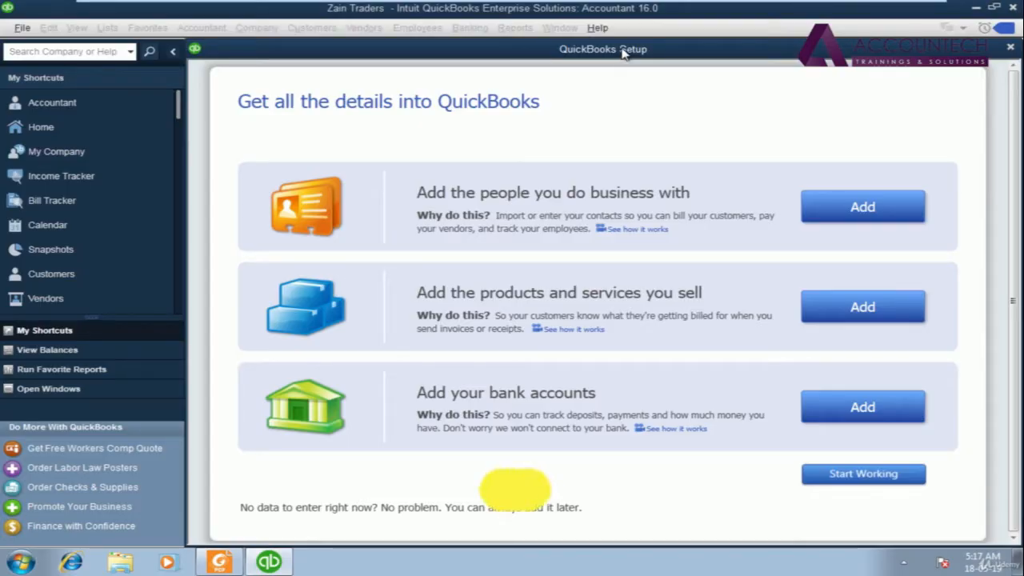
left_click_drag(622, 50, 606, 53)
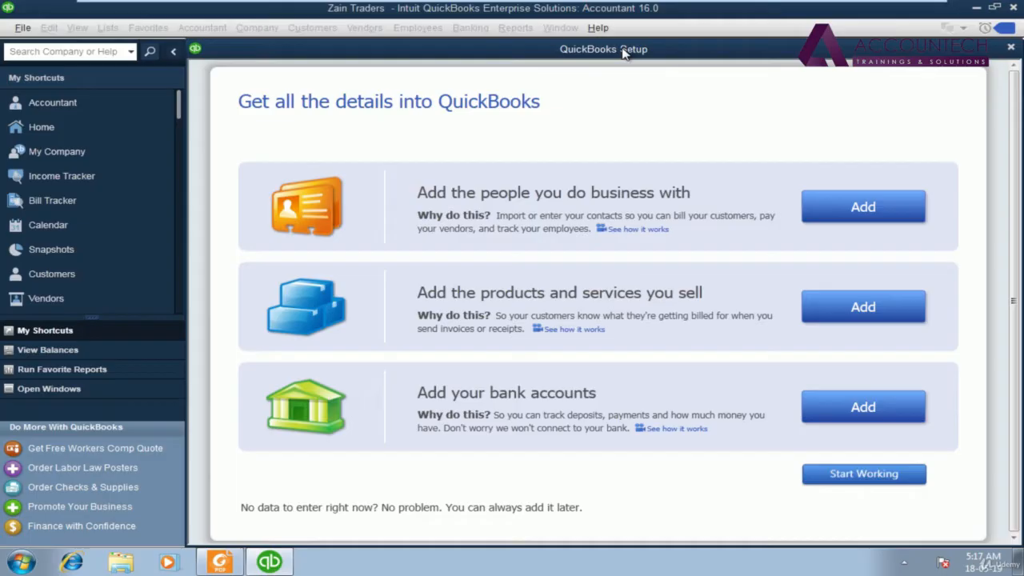
mouse_move(623, 52)
left_mouse_down()
mouse_move(637, 54)
mouse_move(607, 54)
left_mouse_up()
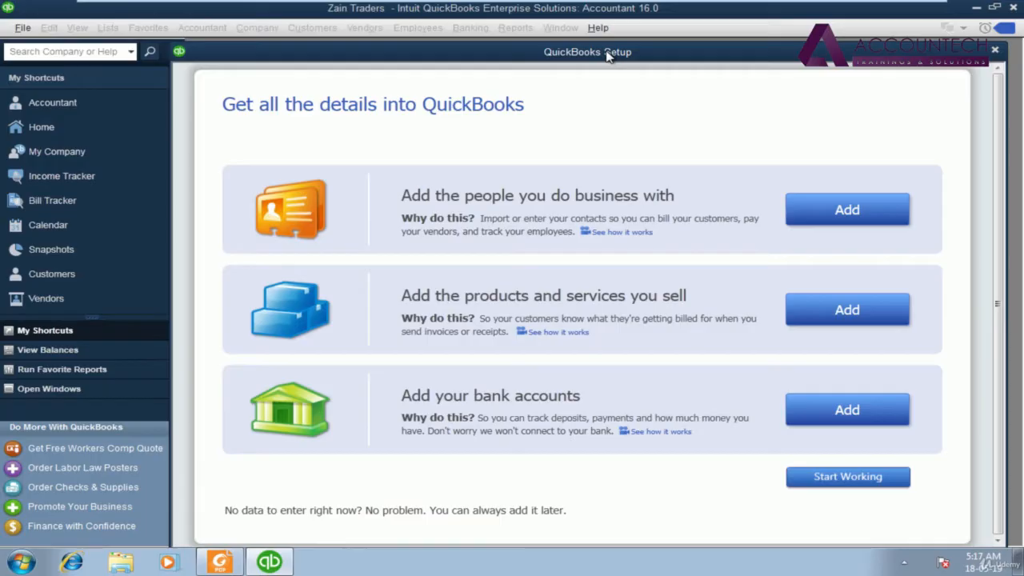
mouse_move(606, 53)
left_mouse_down()
mouse_move(629, 56)
mouse_move(616, 54)
left_mouse_up()
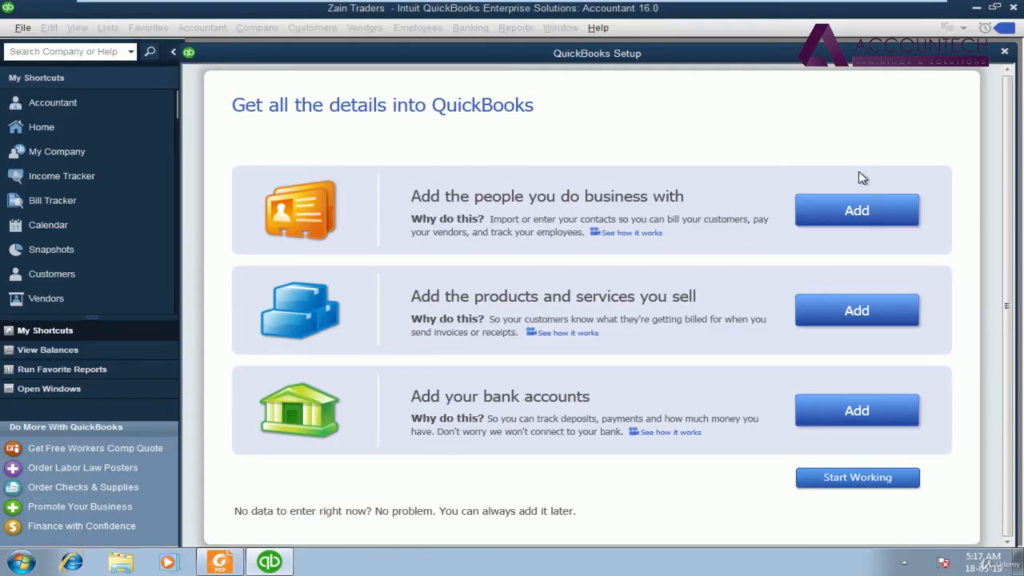
Step: Close the QuickBooks Setup window and display the Home page maximized
left_click(1004, 52)
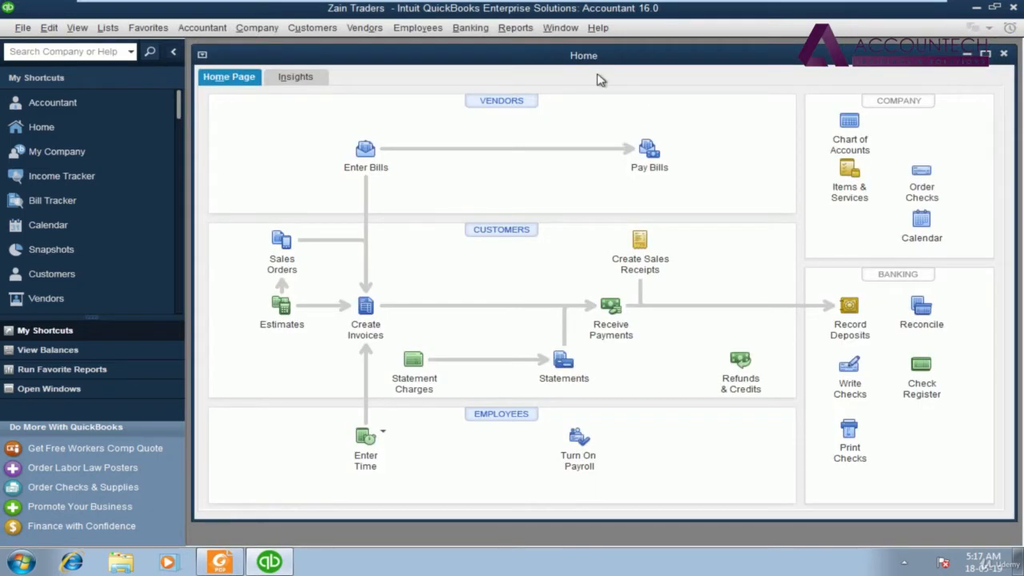
left_click(1004, 54)
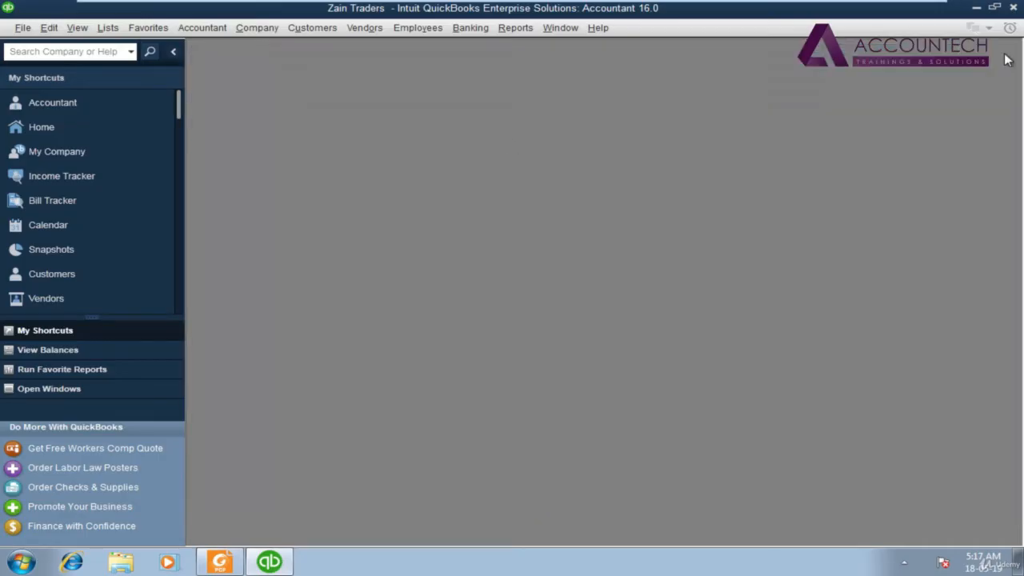
left_click(42, 128)
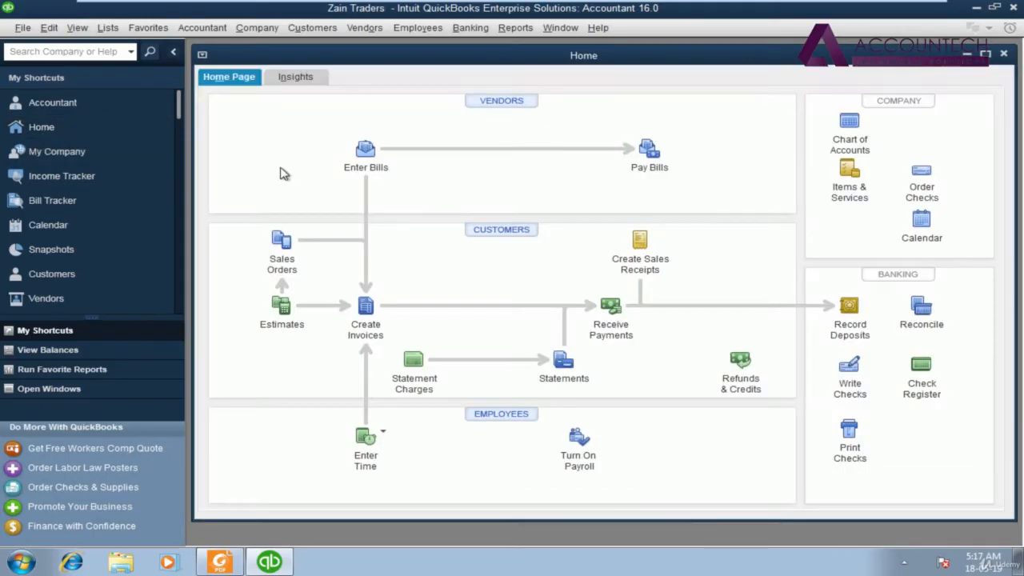
left_click(984, 54)
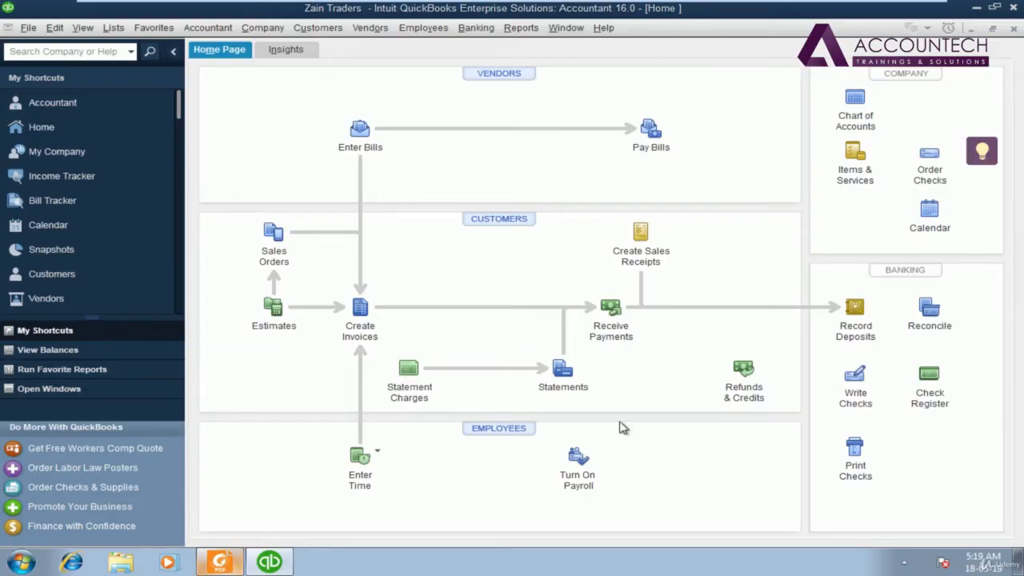
Step: View the opening balances in Zain Traders 2018.pdf in Foxit Reader, and open the Chart of Accounts in QuickBooks
key("alt+Tab")
left_click_drag(1020, 197, 916, 209)
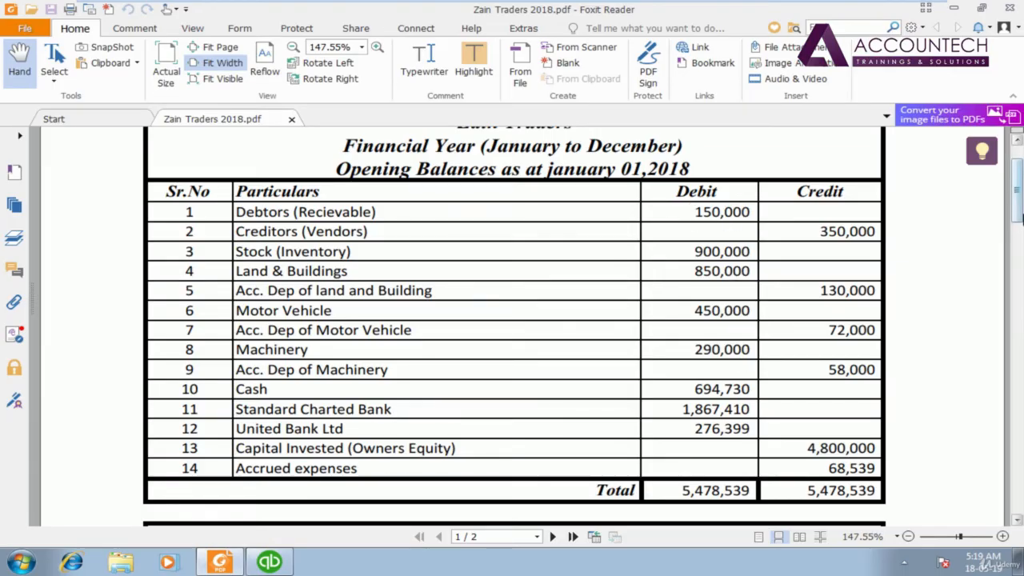
left_click(268, 561)
left_click(854, 102)
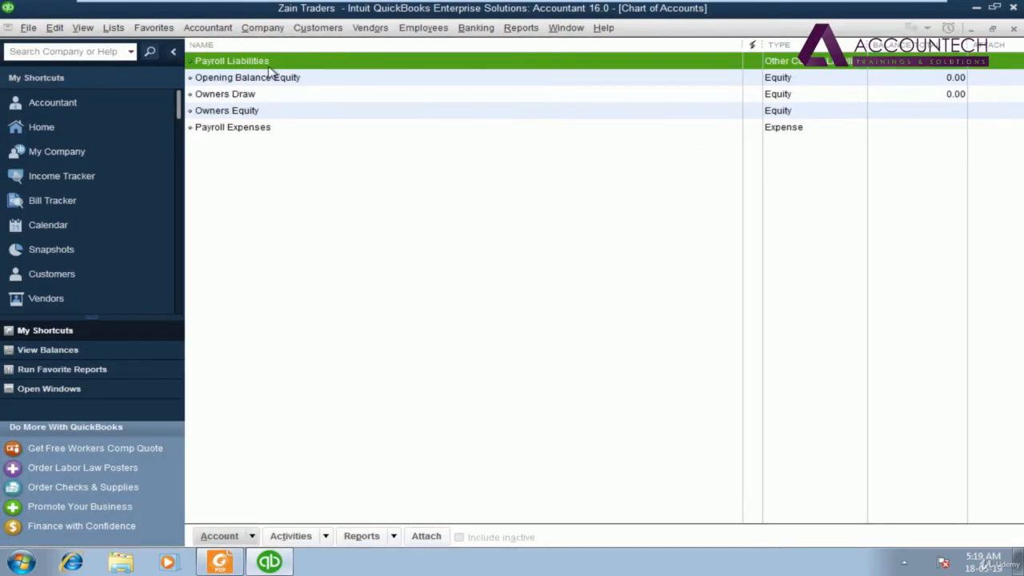
Step: Review the existing accounts in the Chart of Accounts, from Payroll Liabilities through the equity accounts to Payroll Expenses
left_click(264, 80)
left_click(261, 96)
left_click(260, 112)
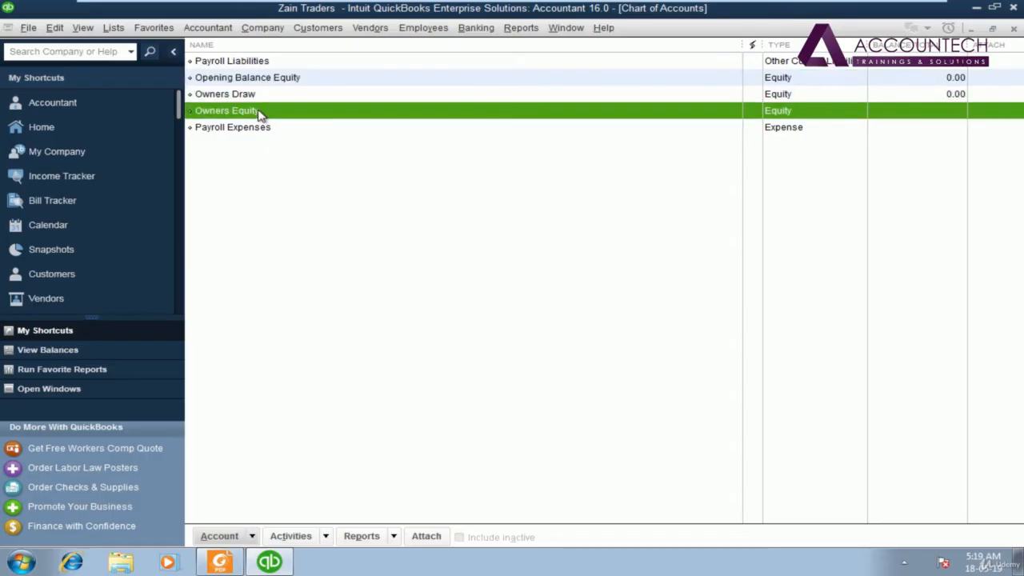
left_click(259, 131)
left_click(253, 64)
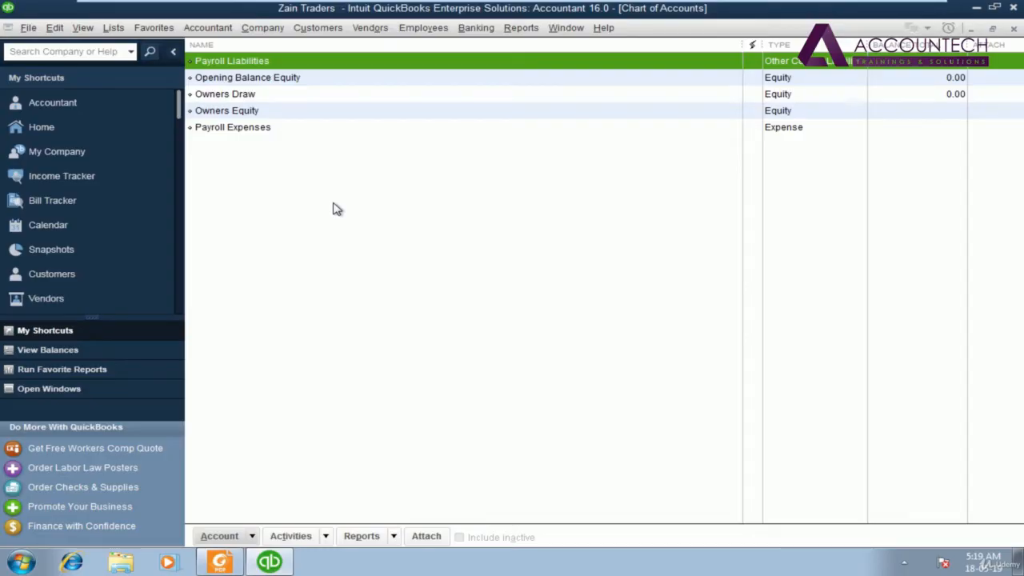
left_click(264, 78)
left_click(263, 95)
left_click(259, 112)
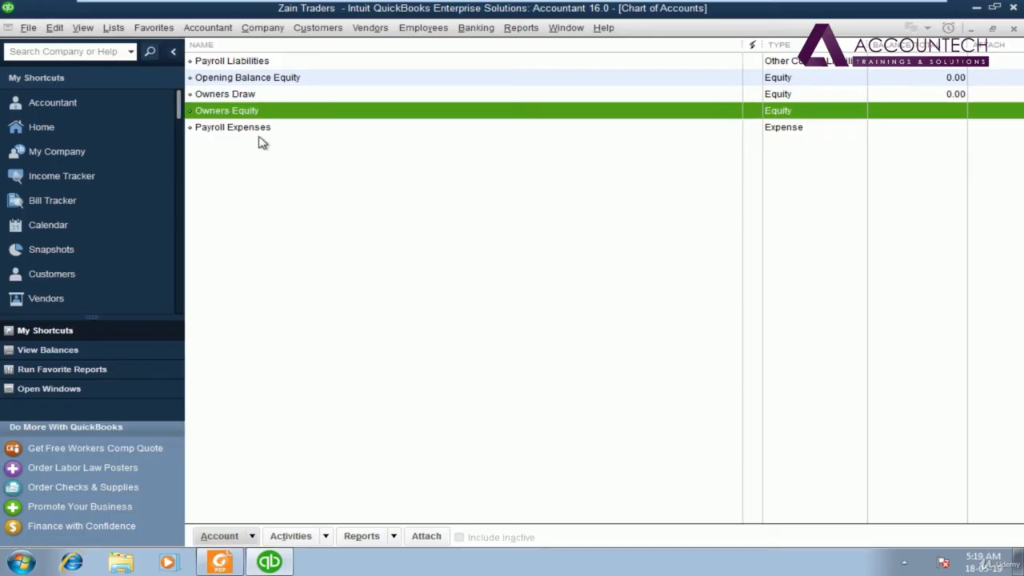
left_click(259, 137)
left_click(257, 131)
left_click(254, 116)
left_click(312, 192)
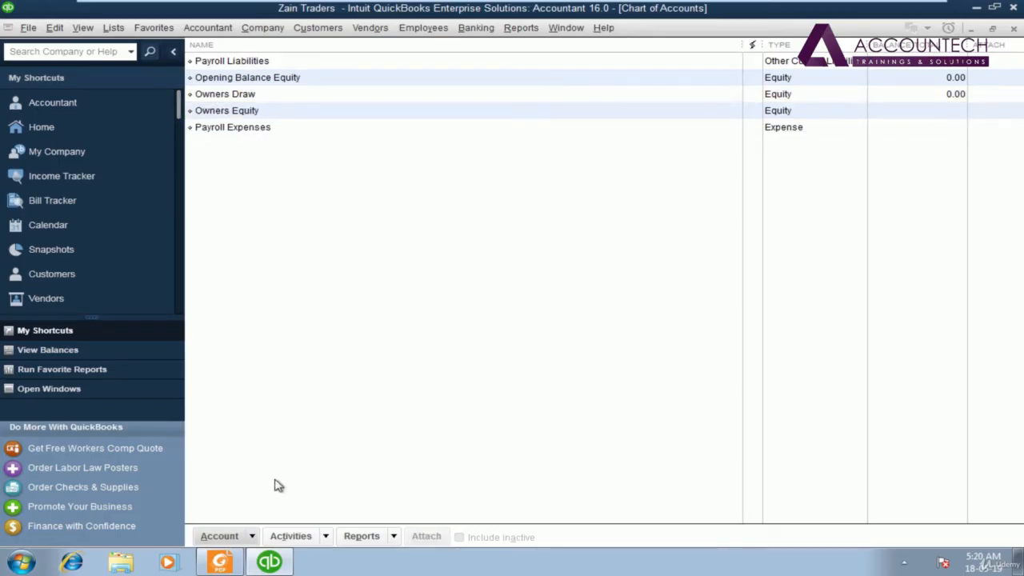
Step: Switch to Zain Traders 2018.pdf in Foxit Reader and highlight "Debtors (Recievable)" in the opening balances table
left_click(228, 561)
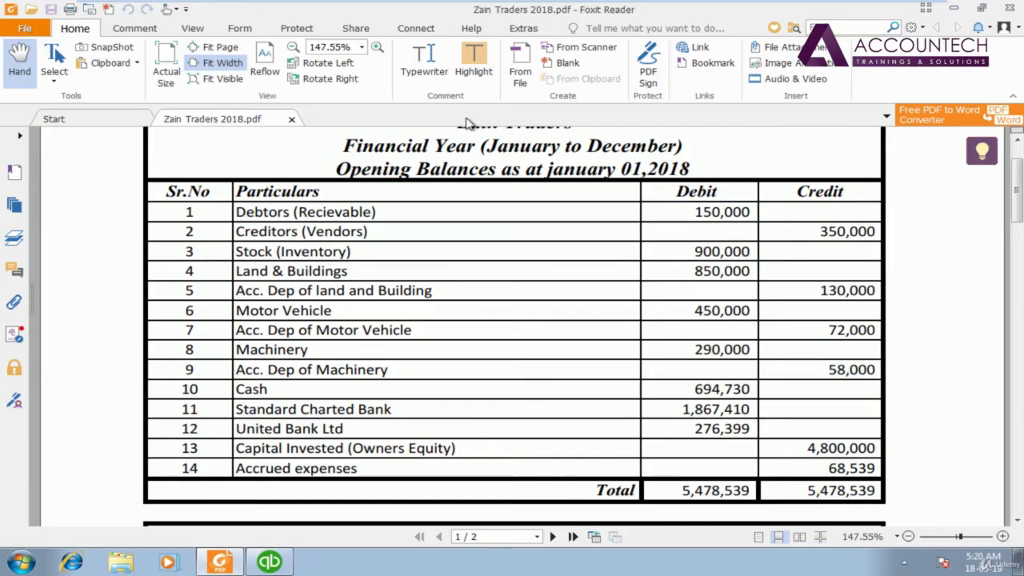
left_click(474, 62)
left_click_drag(383, 216, 237, 221)
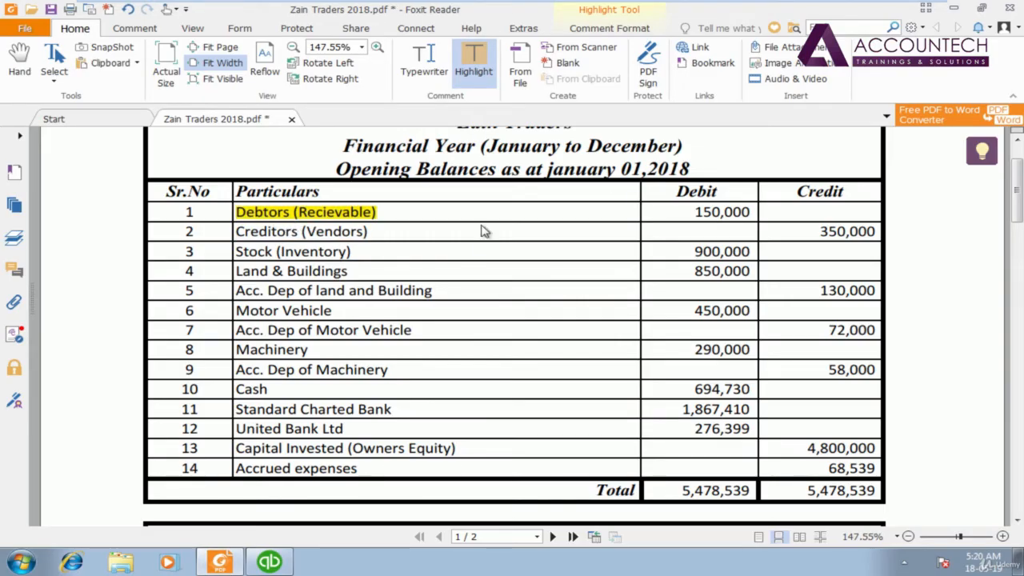
key("Escape")
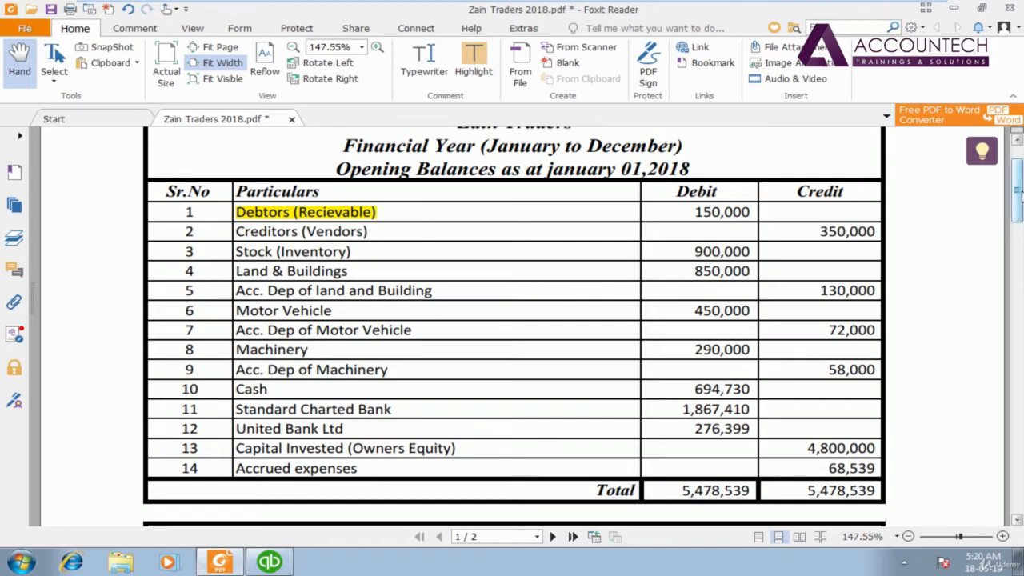
Step: Compare the individual balances and total under Customer Details with the Debtors opening balance, and look over the Vendor Details table
left_click_drag(1019, 190, 1019, 230)
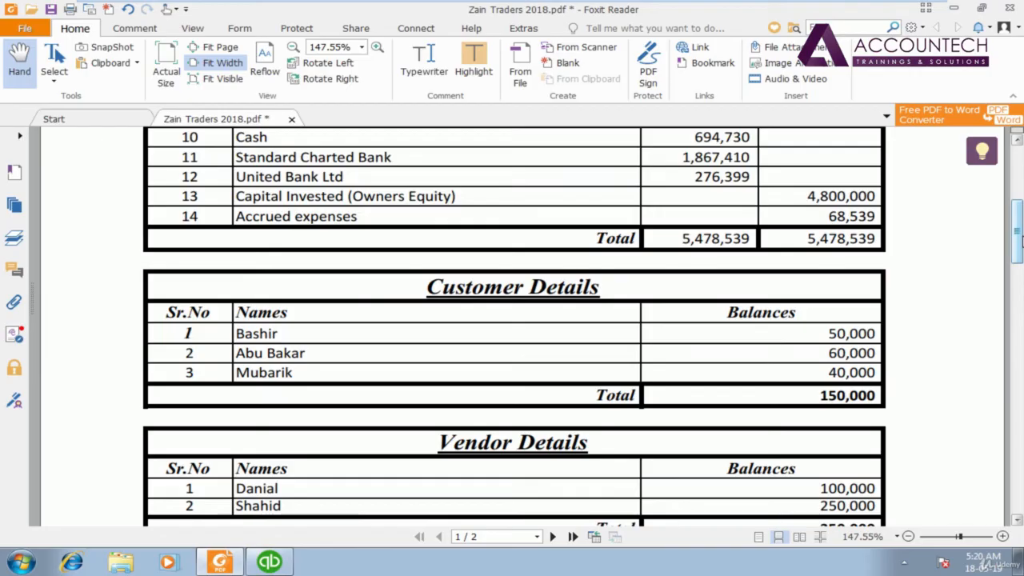
left_click_drag(237, 333, 284, 339)
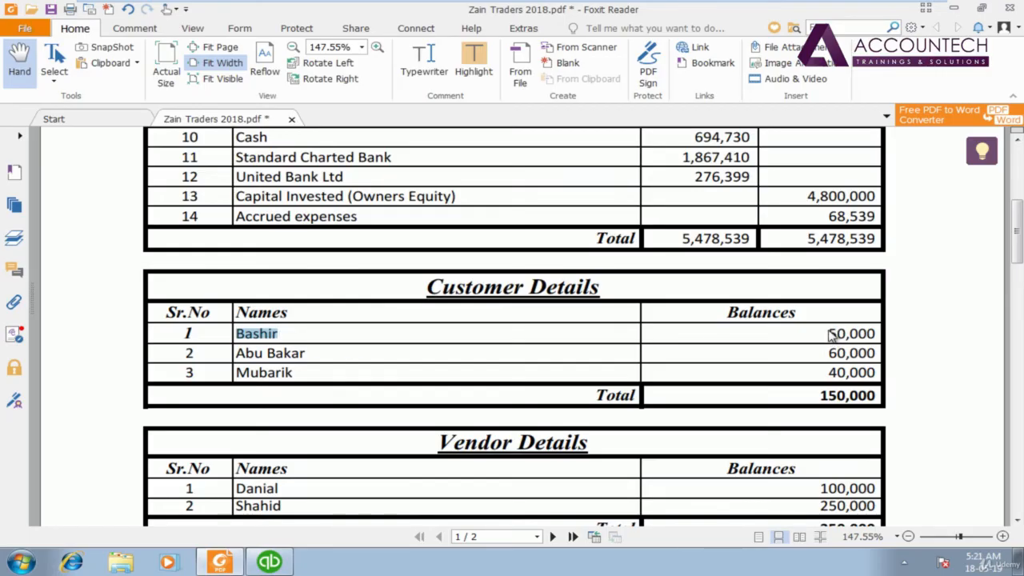
left_click_drag(831, 334, 878, 336)
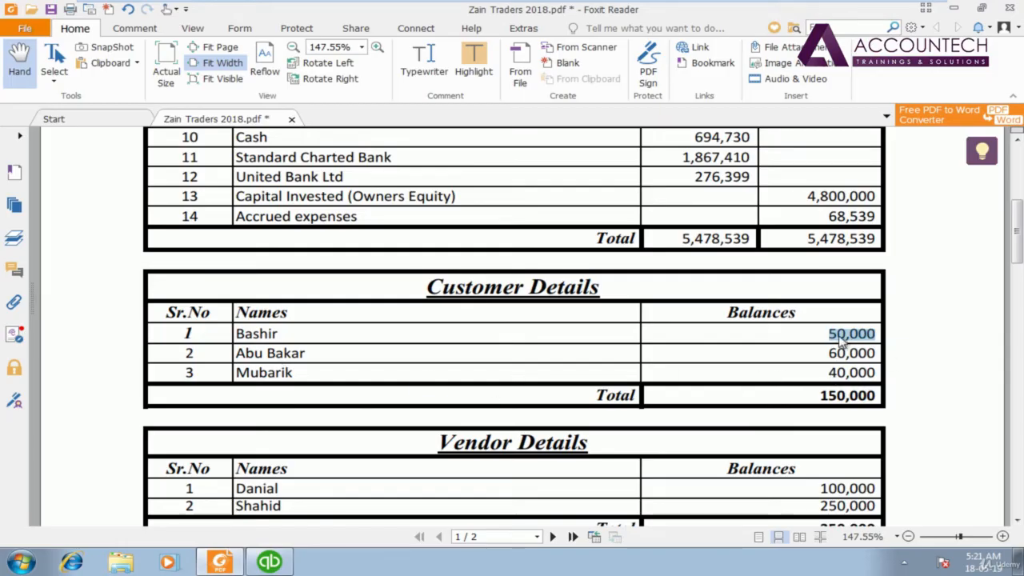
left_click_drag(817, 400, 871, 404)
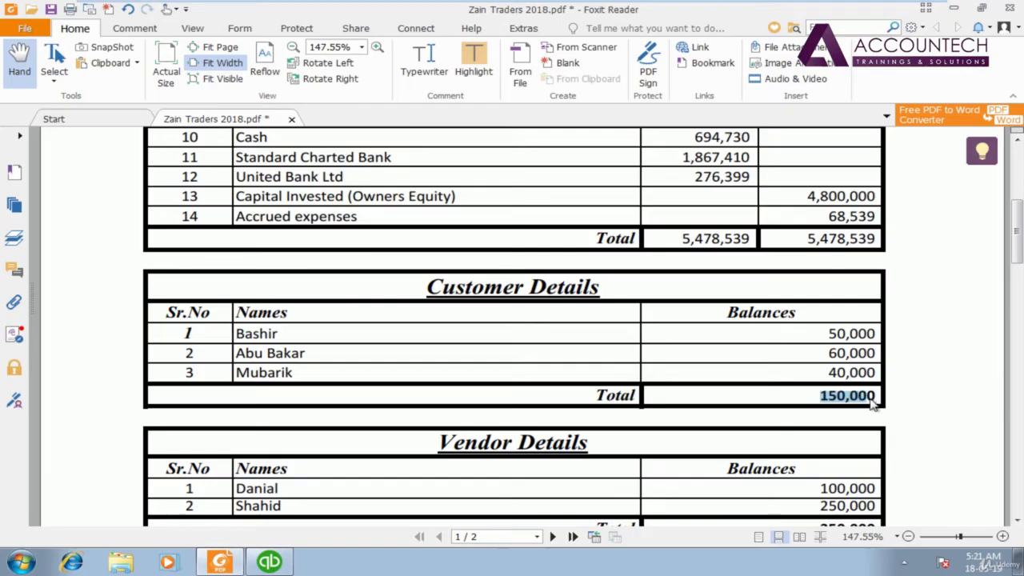
left_click_drag(1017, 241, 1017, 210)
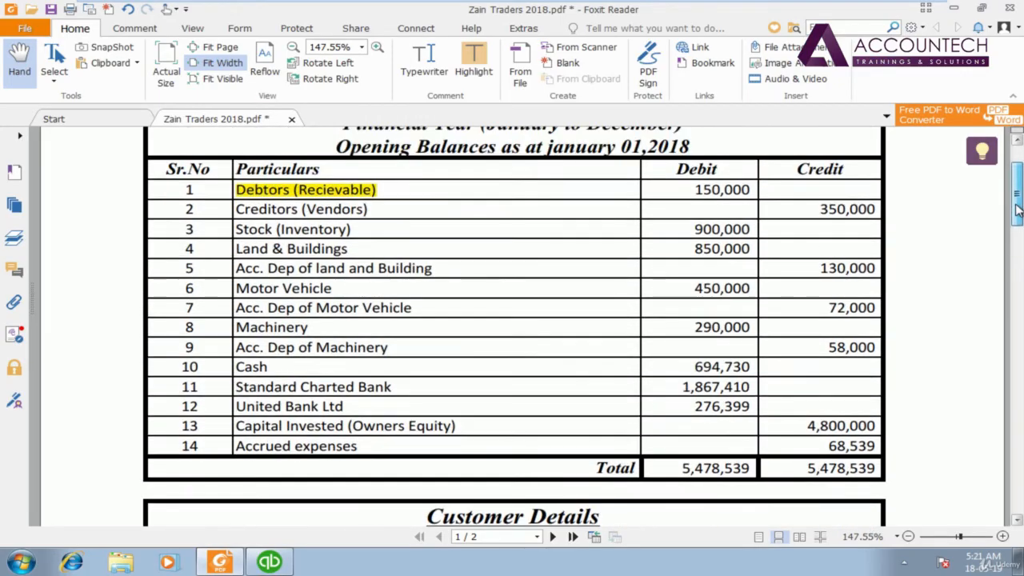
left_click_drag(694, 189, 745, 196)
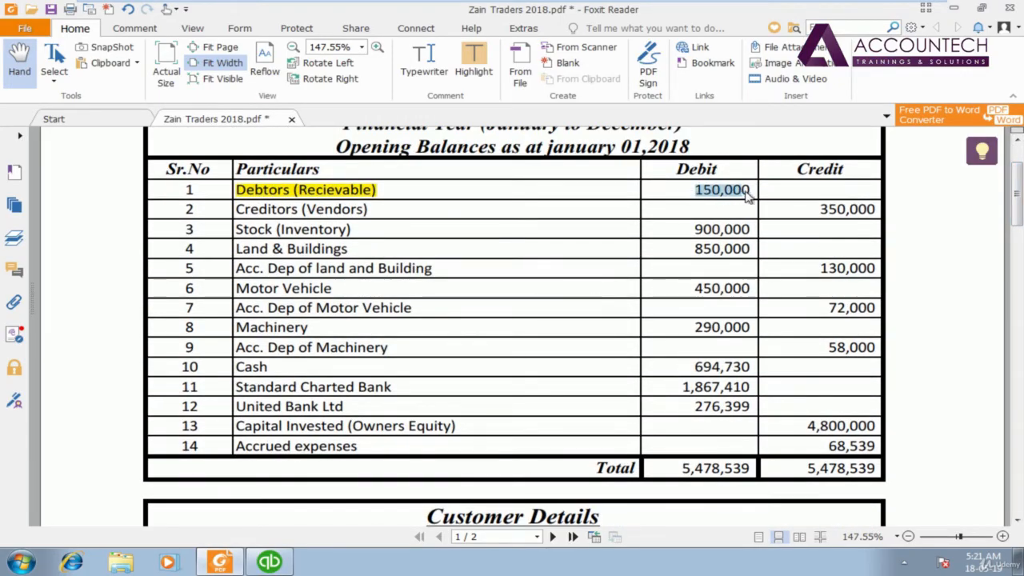
left_click_drag(1018, 200, 1019, 242)
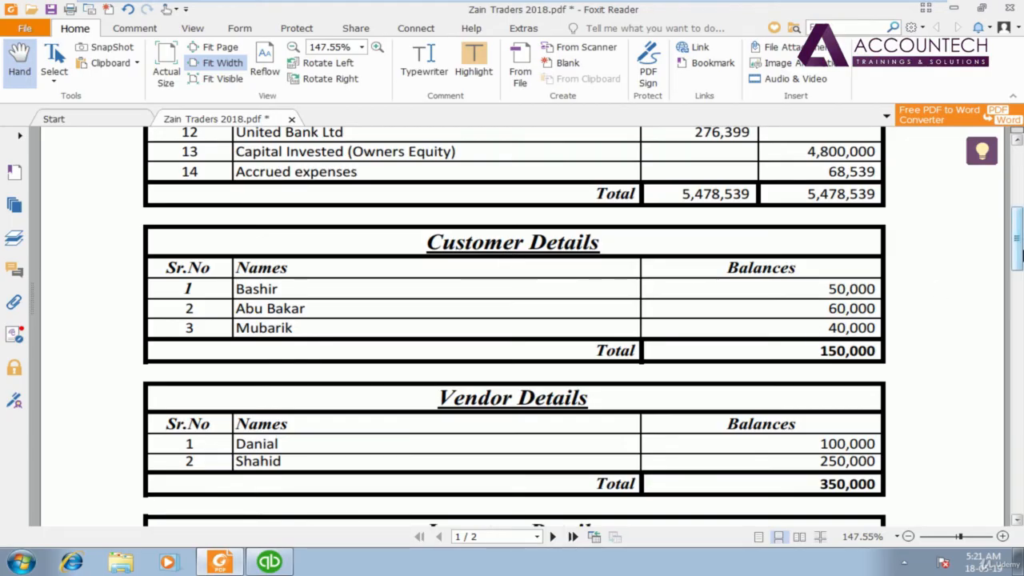
left_click_drag(1019, 240, 1019, 180)
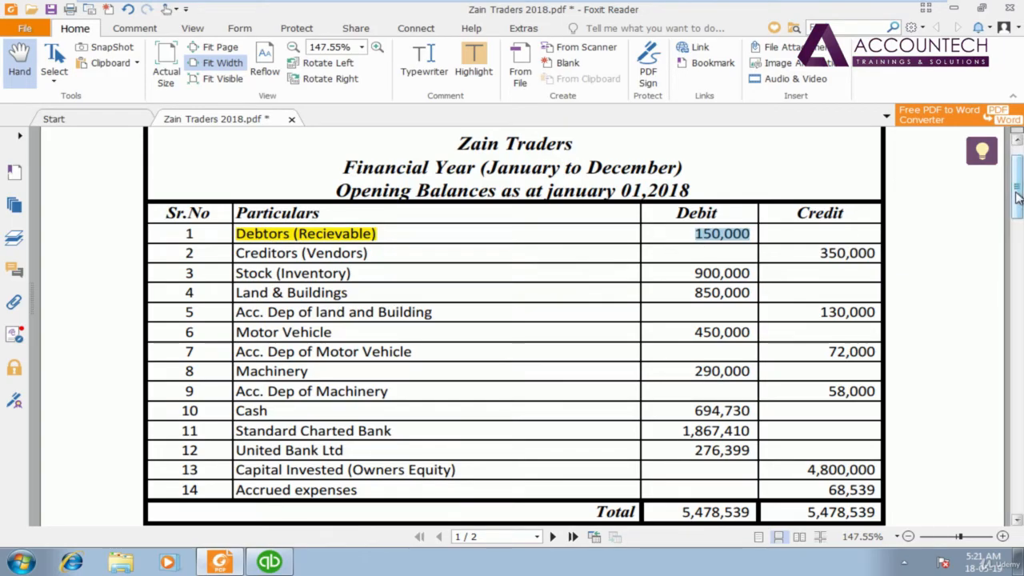
scroll(1018, 198, "down", 5)
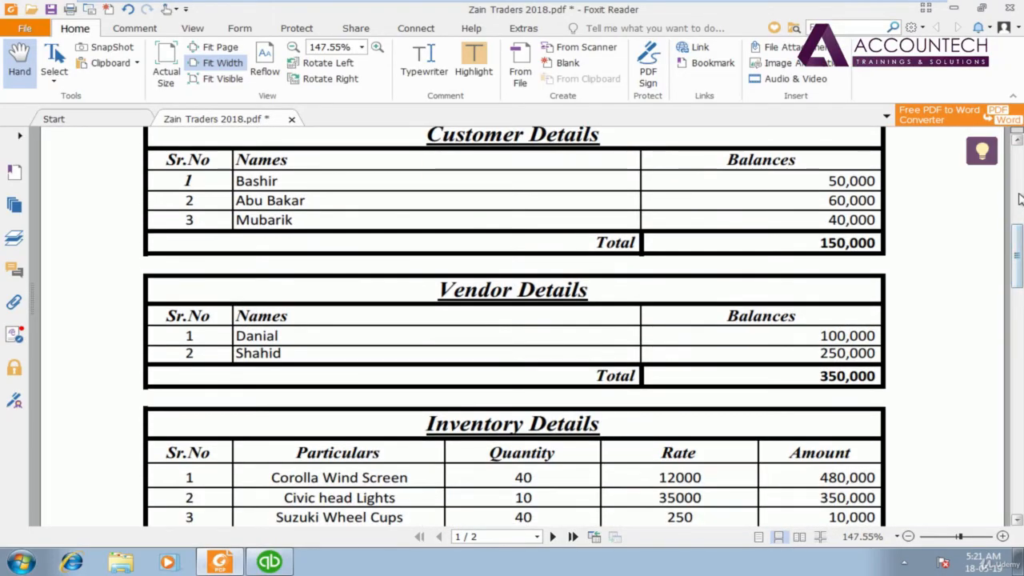
scroll(1019, 192, "up", 5)
scroll(1019, 180, "up", 1)
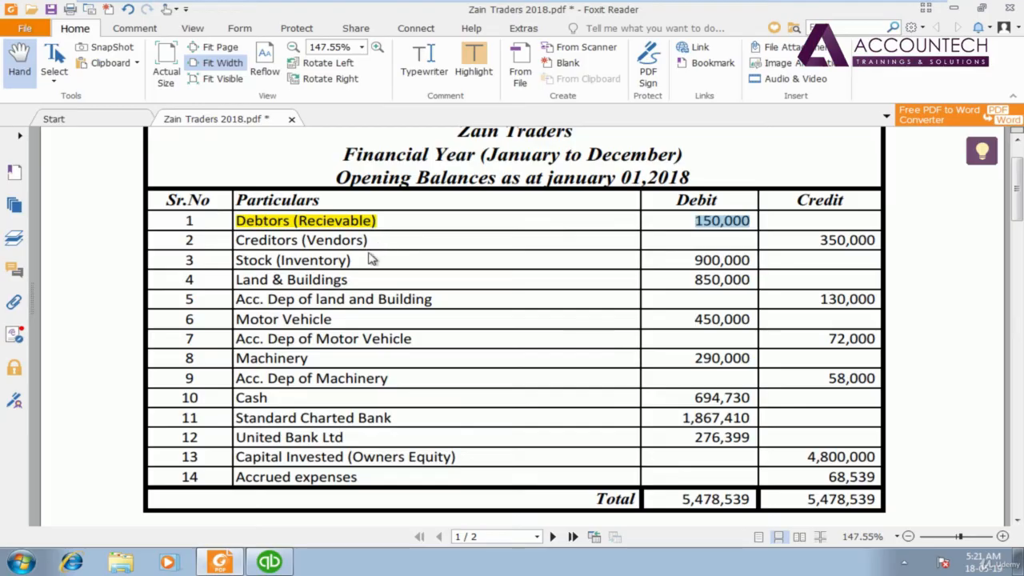
Step: Highlight the Debtors debit amount, "Creditors (Vendors)" and "Stock (Inventory)" in the opening balances table
left_click(470, 76)
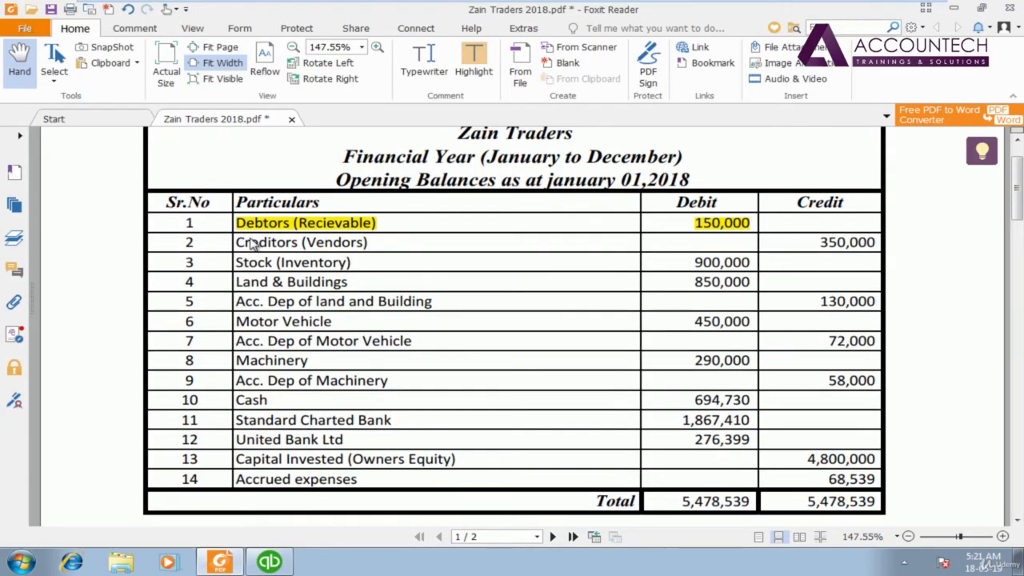
left_click(487, 69)
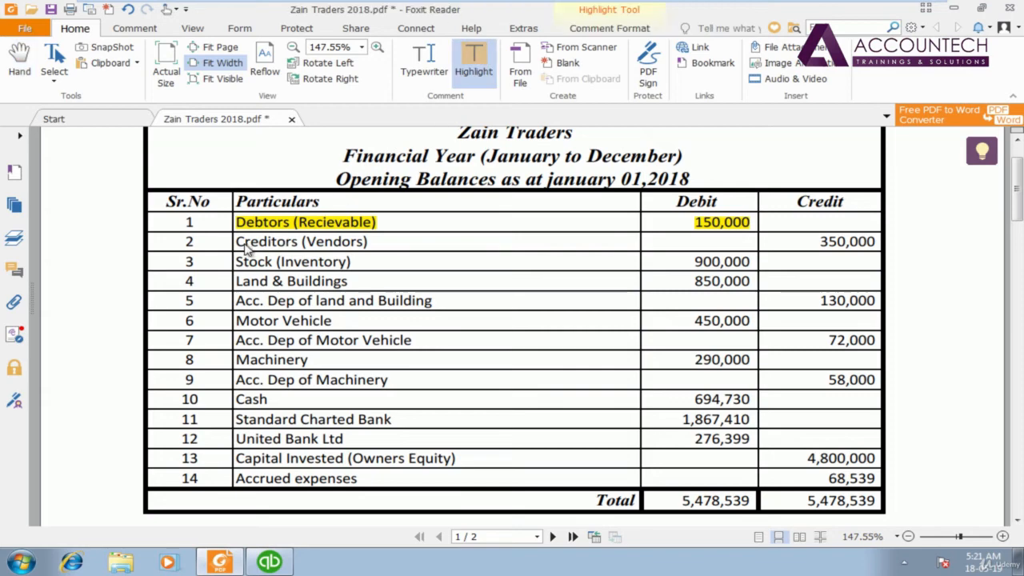
left_click_drag(237, 243, 236, 270)
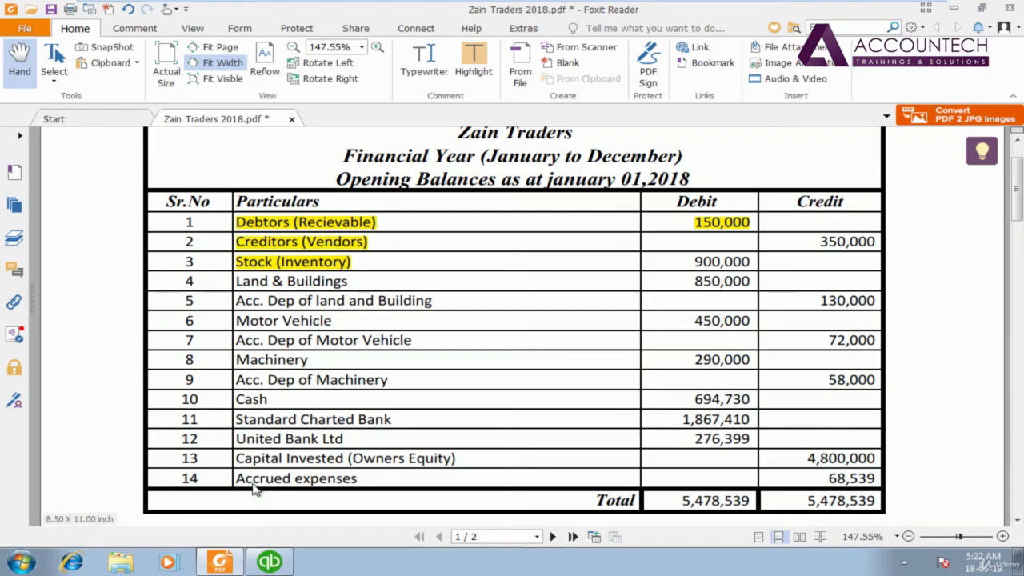
Step: Switch to QuickBooks and start a new account of type Fixed Asset (major purchases) in the Chart of Accounts
left_click(268, 561)
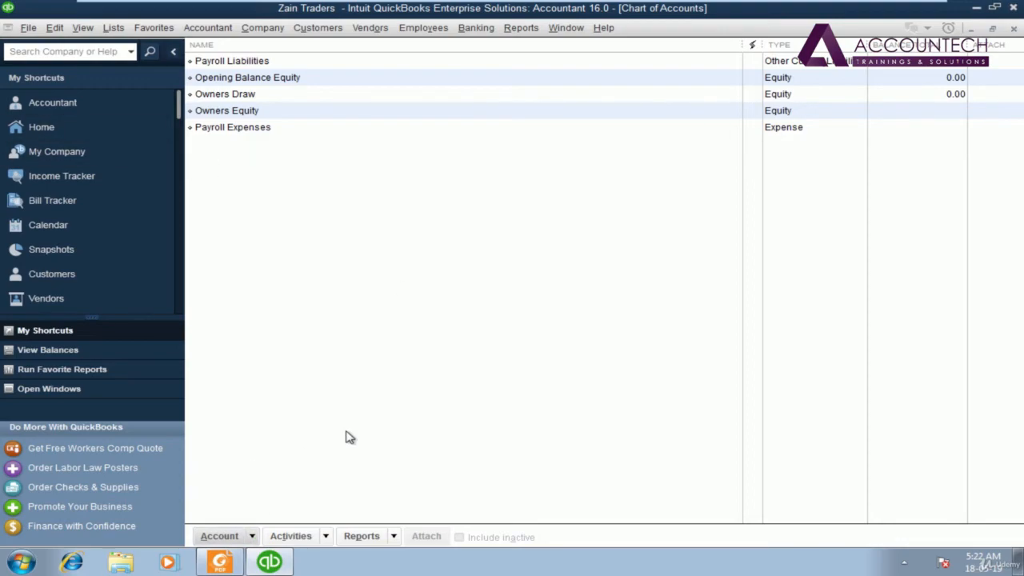
left_click(239, 543)
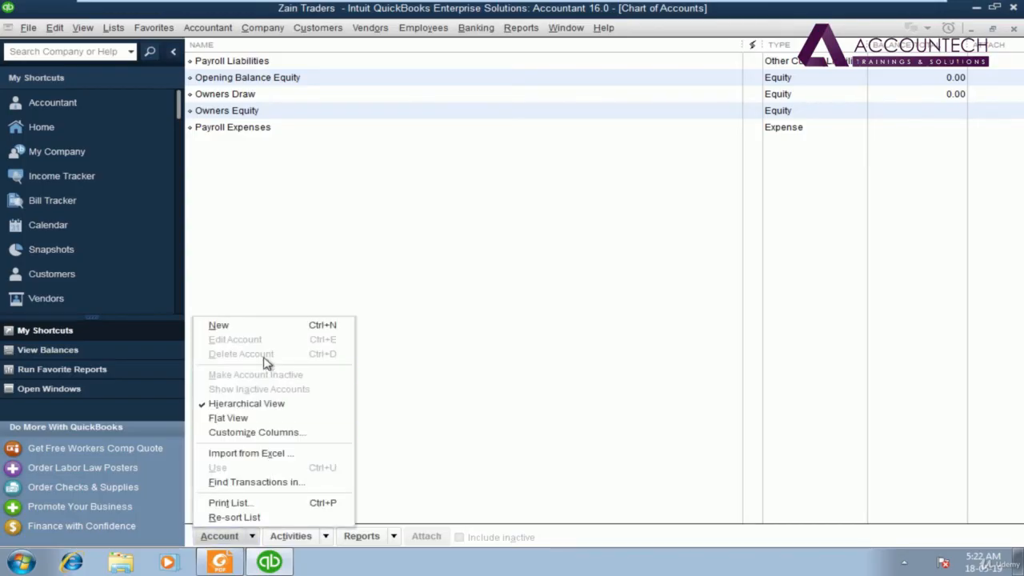
left_click(299, 310)
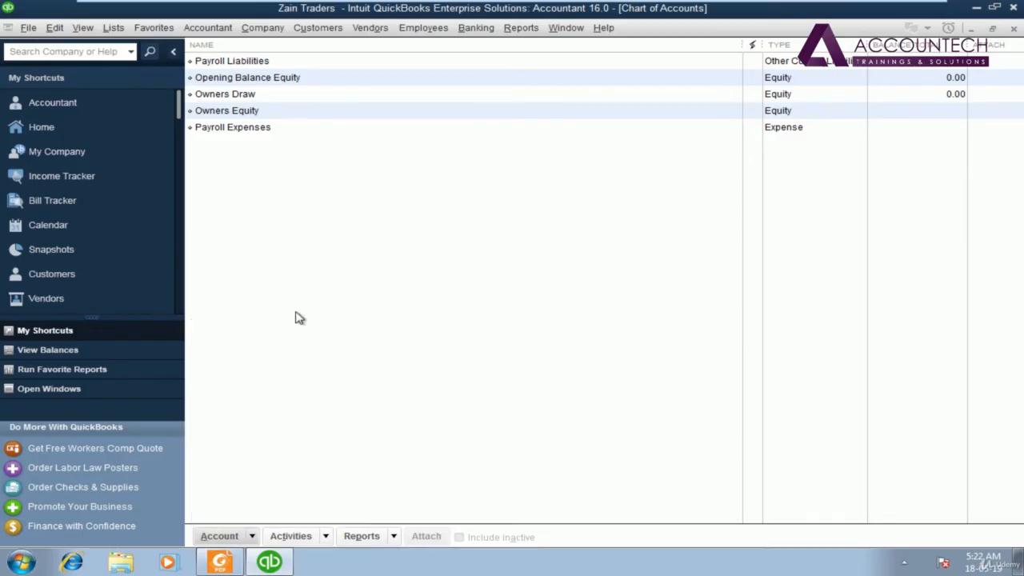
left_click(237, 537)
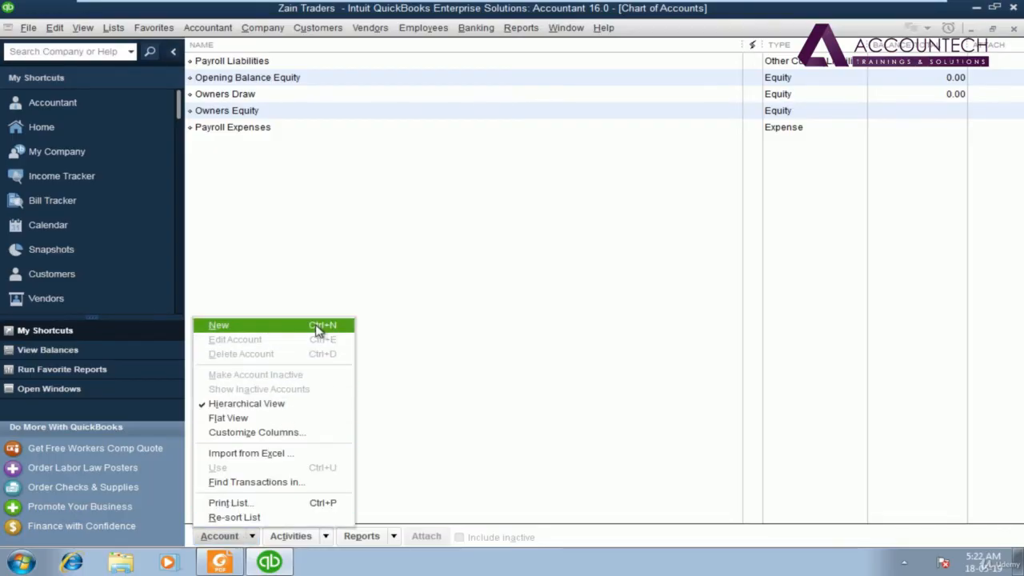
left_click(398, 270)
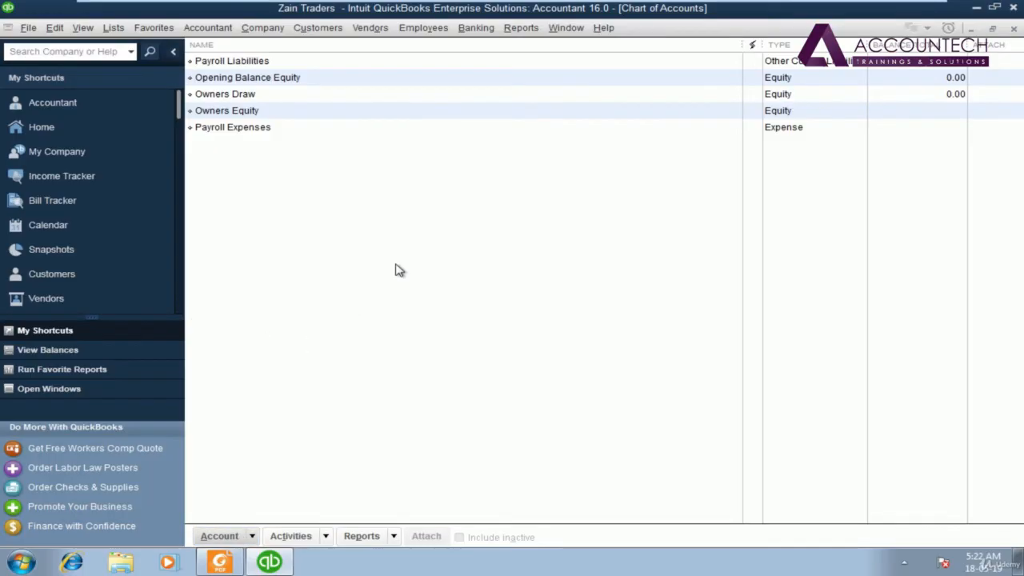
key("ctrl+n")
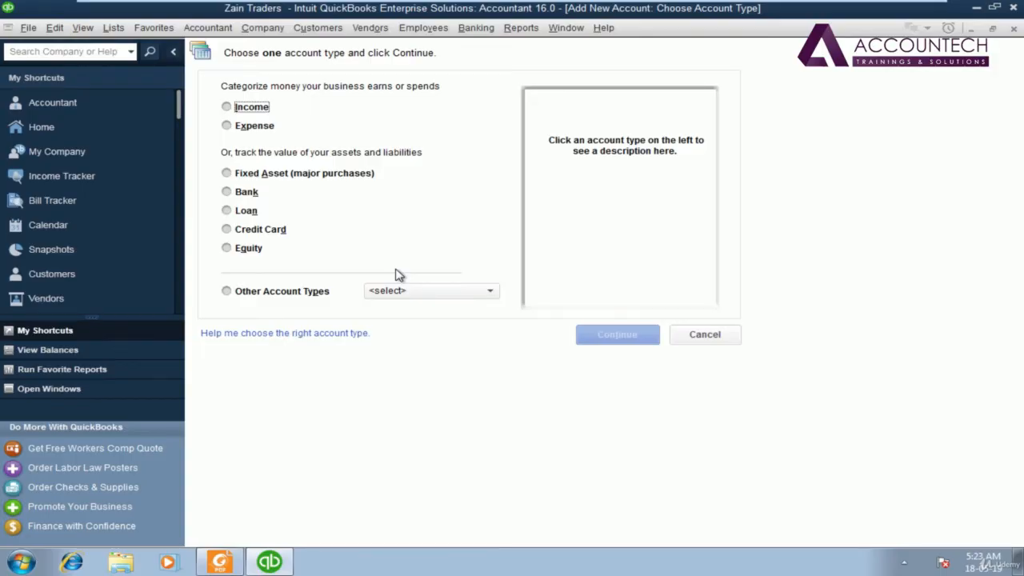
left_click(327, 180)
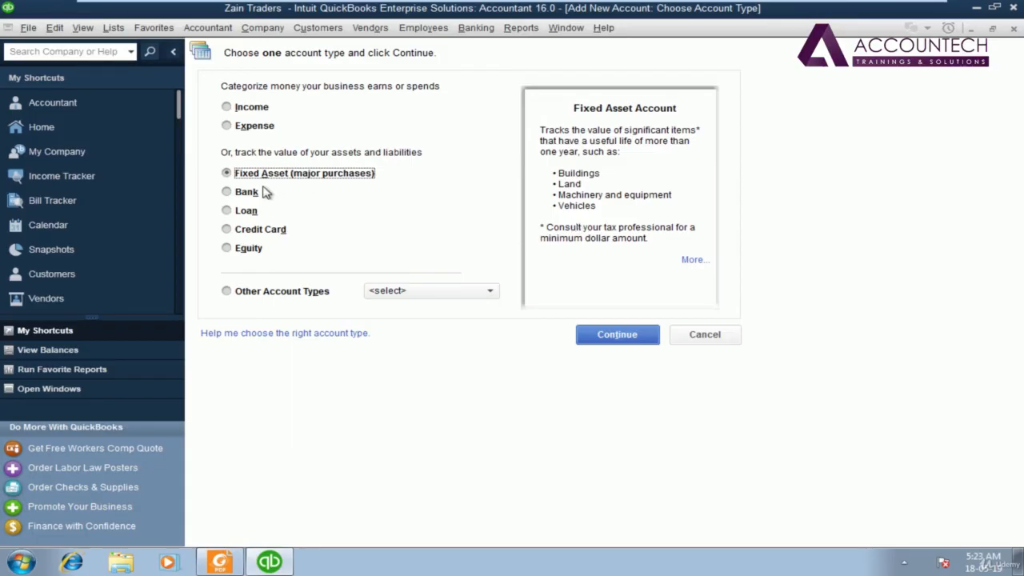
left_click(624, 339)
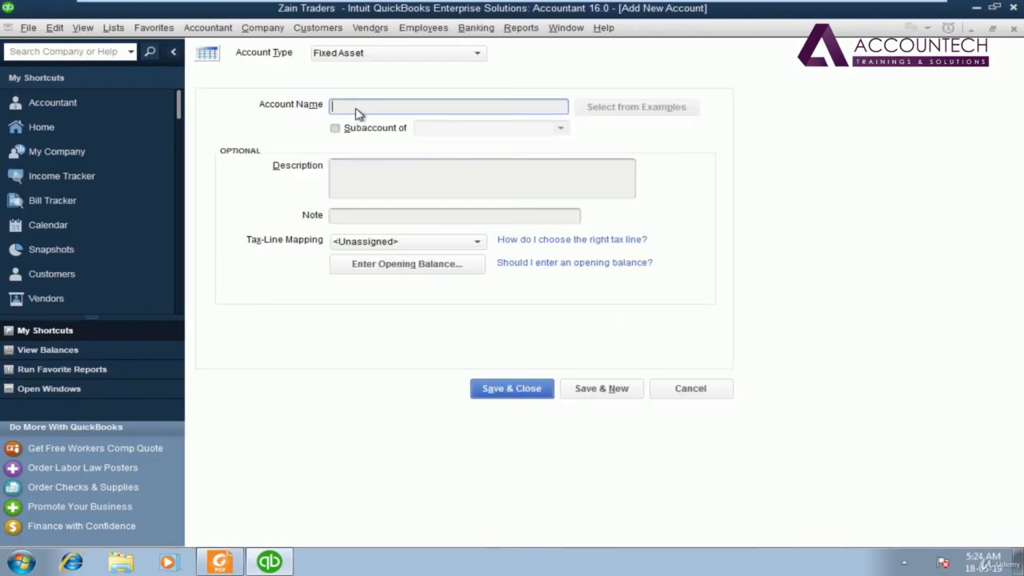
Step: Name the new fixed asset account "Land & Building", leaving its description blank
type("Land & Building")
key("Tab")
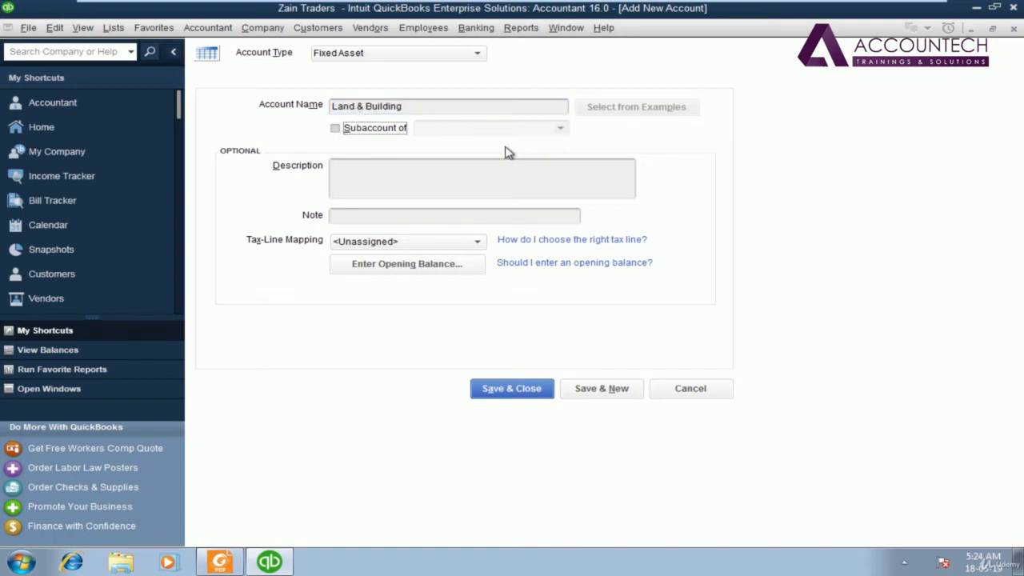
left_click(393, 201)
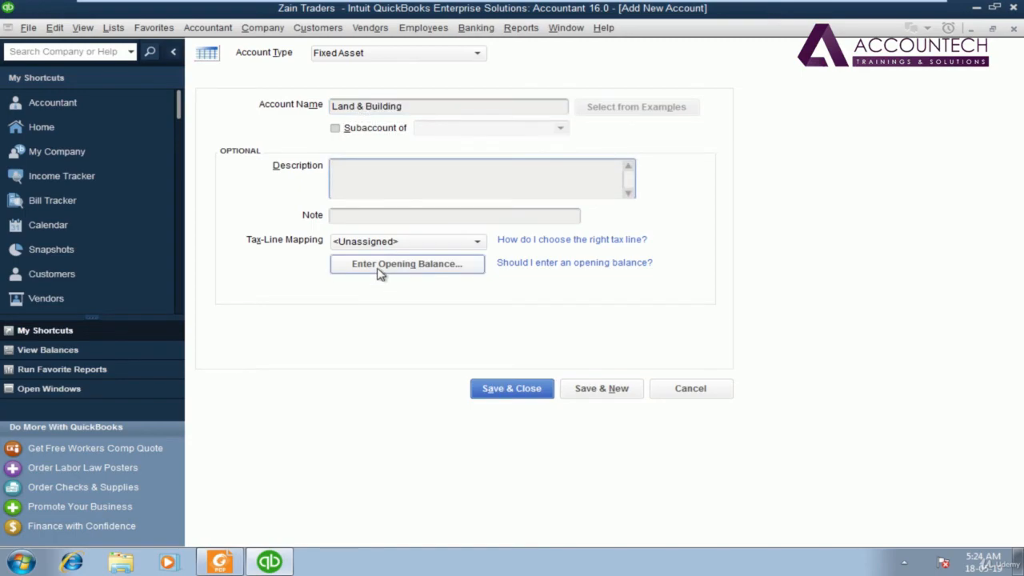
Step: Check the Land & Buildings debit in the opening balances PDF and enter 850,000 as the account's opening balance
left_click(400, 271)
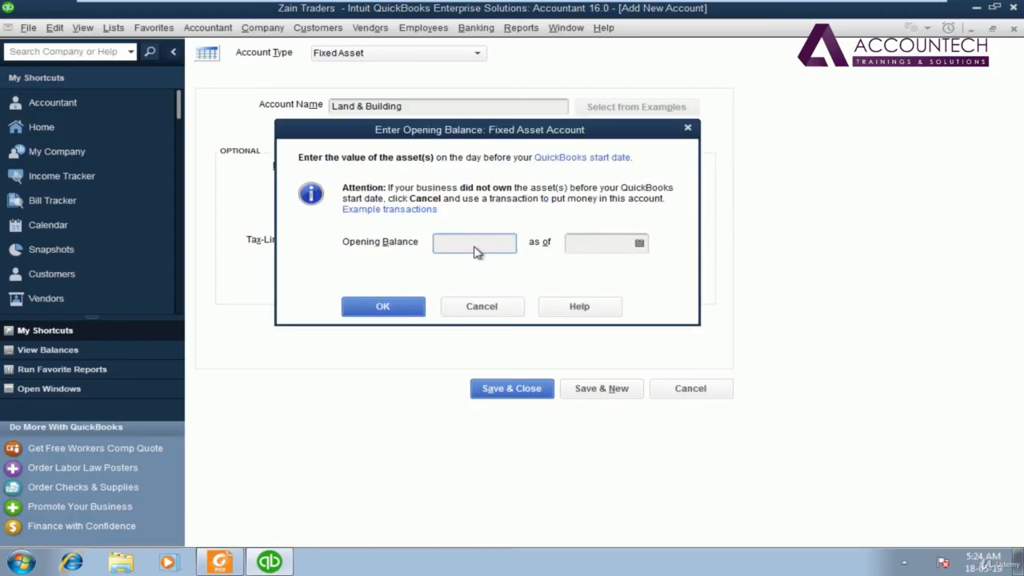
key("alt+Tab")
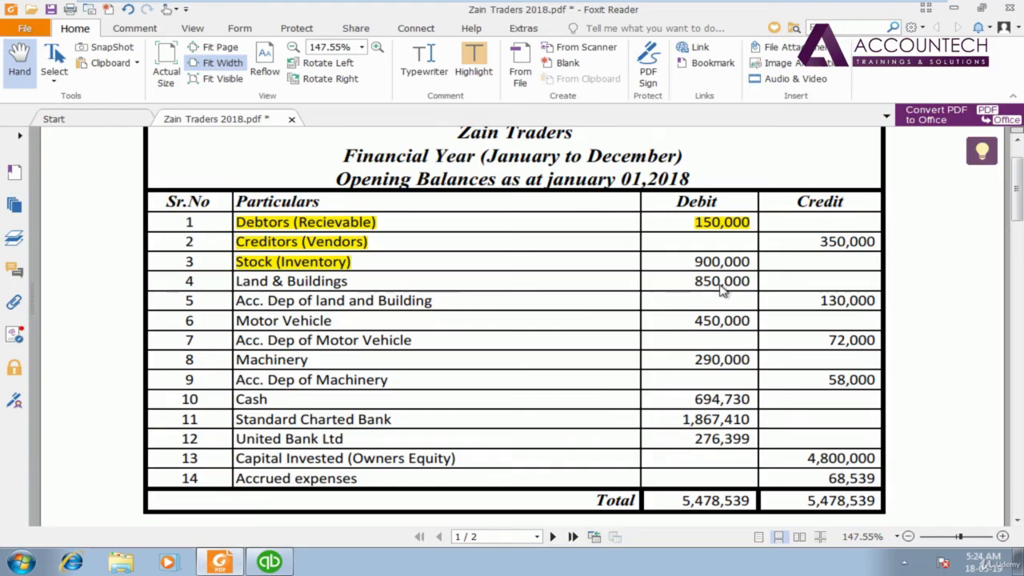
key("alt+Tab")
type("8")
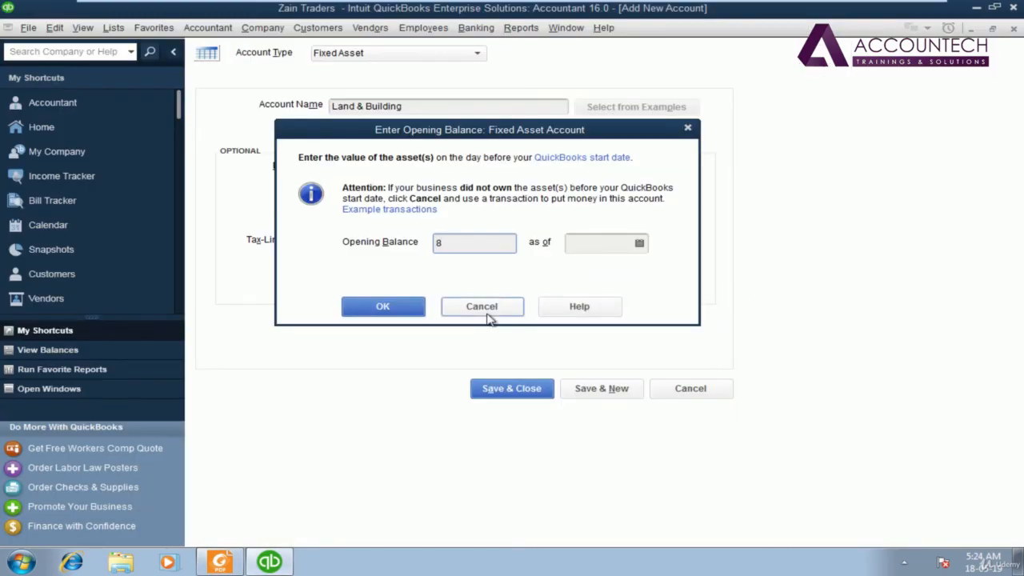
type("50,")
type("0000")
key("Tab")
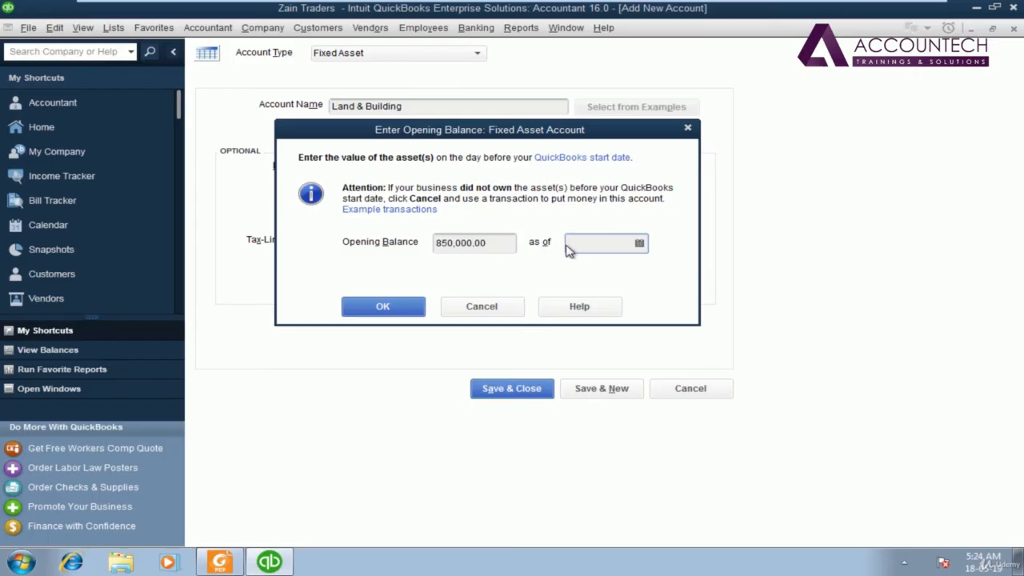
Step: Set the opening balance's as-of date to 01-01-2018, checking it against the PDF, and accept the opening balance
type("01-01-1")
type("8")
key("Tab")
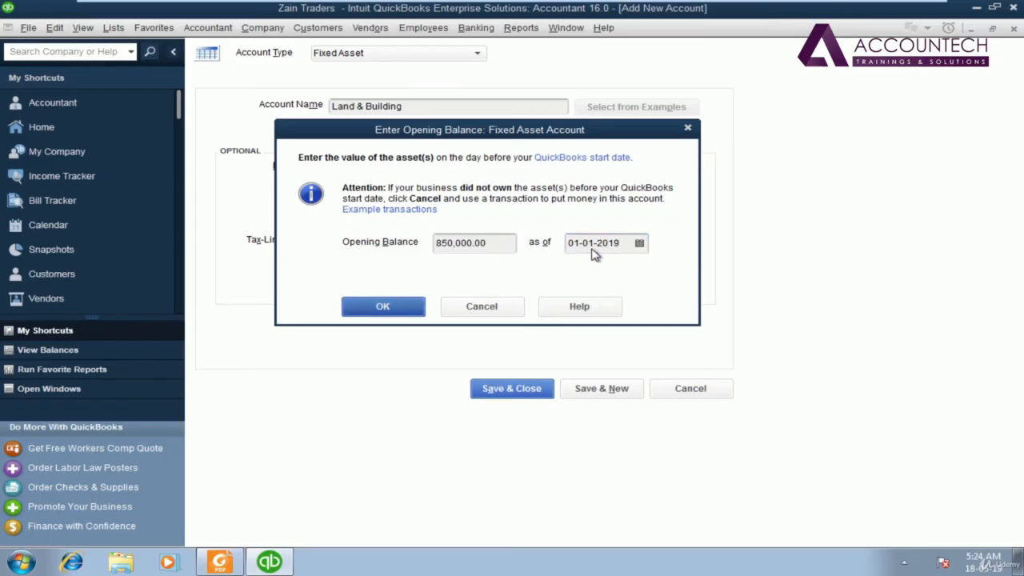
key("alt+Tab")
key("alt+Tab")
left_click(621, 248)
key("BackSpace")
type("8")
key("Tab")
left_click(383, 308)
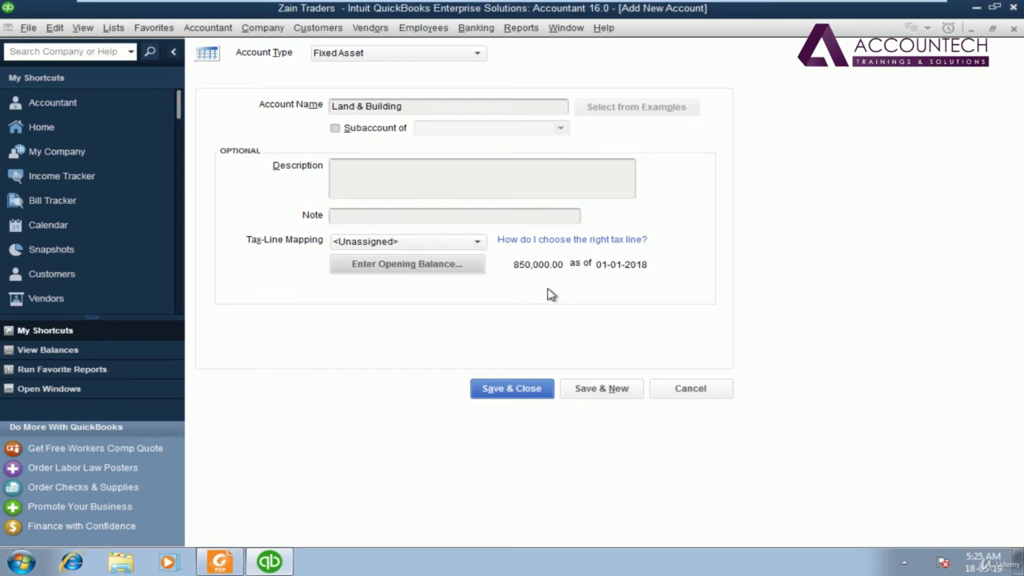
Step: Save and close the Land & Building account, accepting the opening balance dated more than 90 days in the past
left_click(513, 391)
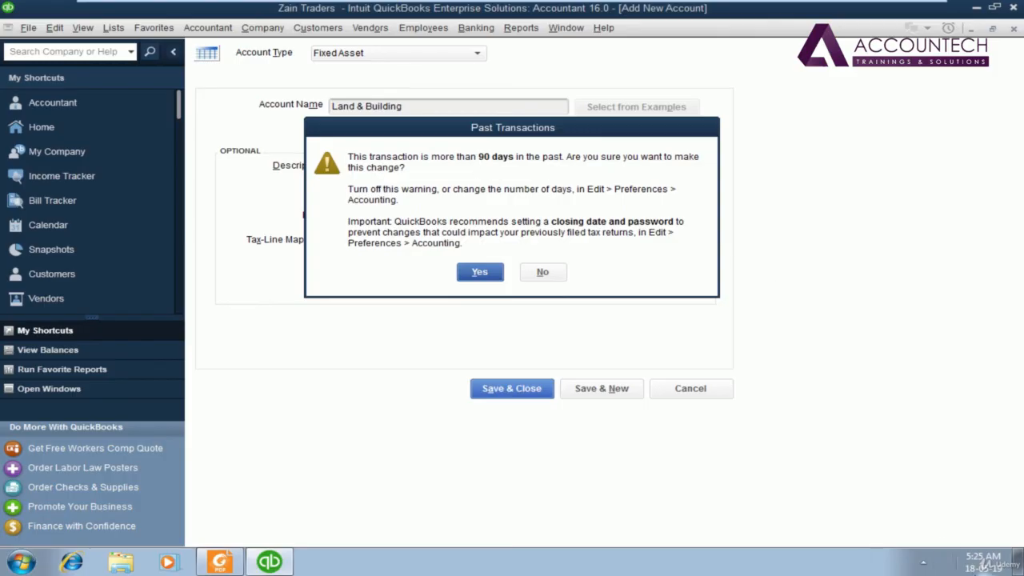
mouse_move(971, 569)
left_click_drag(553, 128, 762, 70)
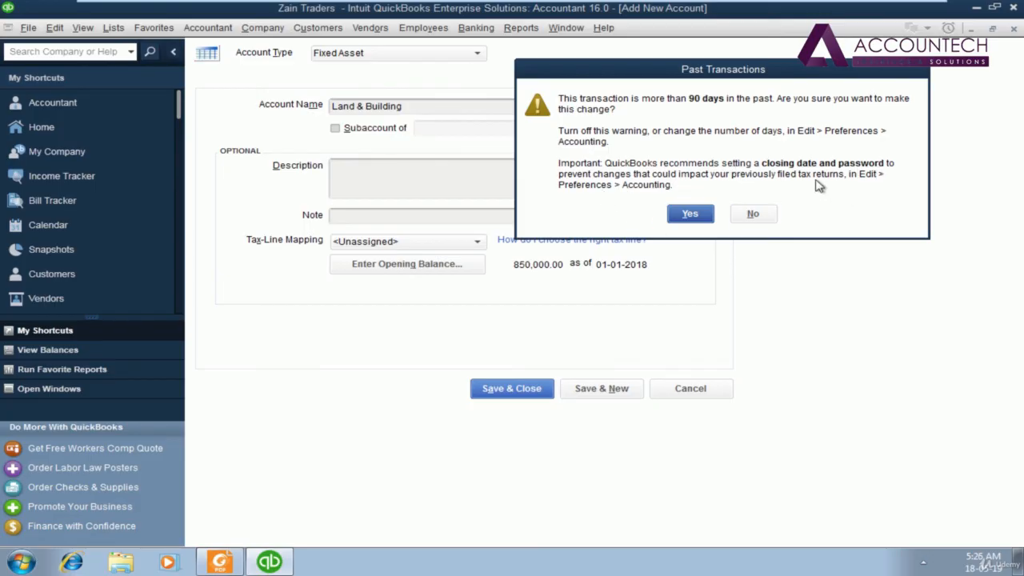
left_click(695, 220)
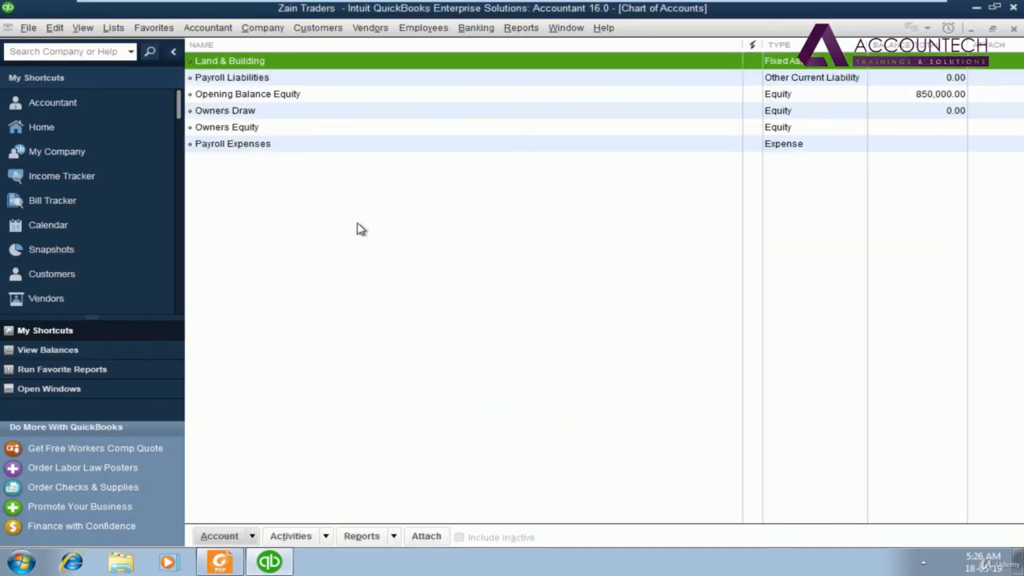
Step: Turn off the date warnings for both past and future transactions in the company's accounting preferences
left_click(53, 29)
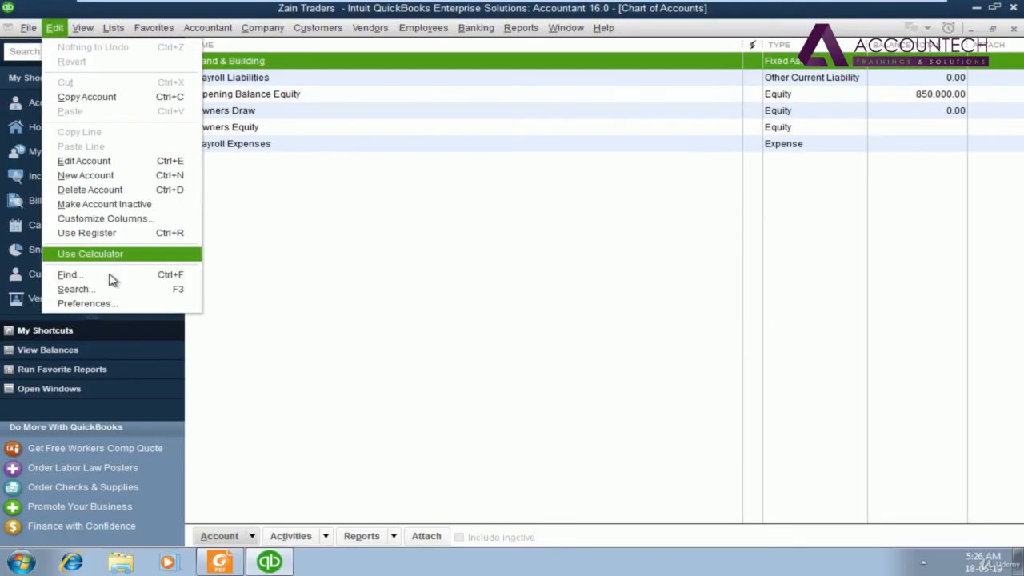
left_click(84, 303)
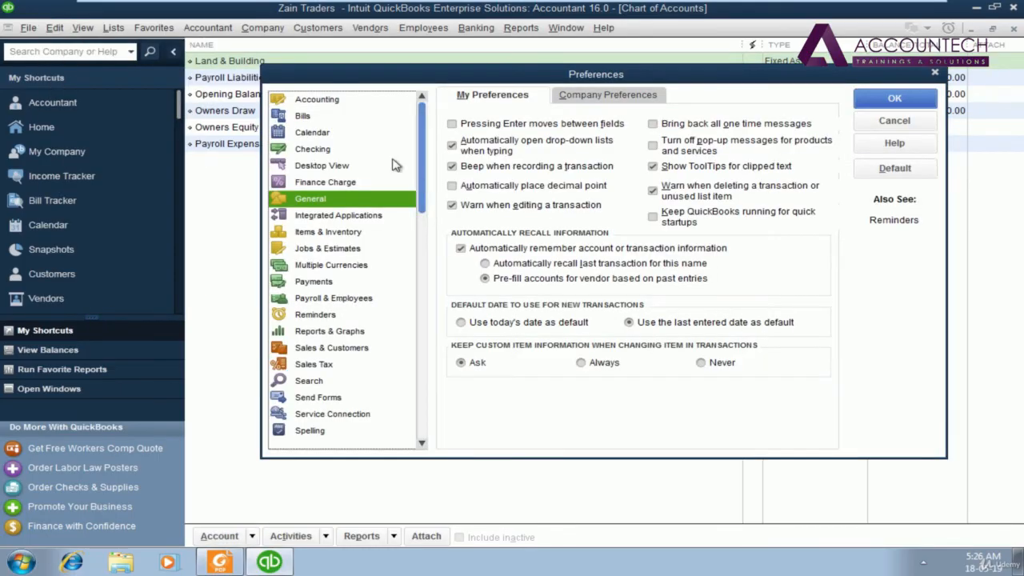
left_click(344, 99)
left_click(601, 96)
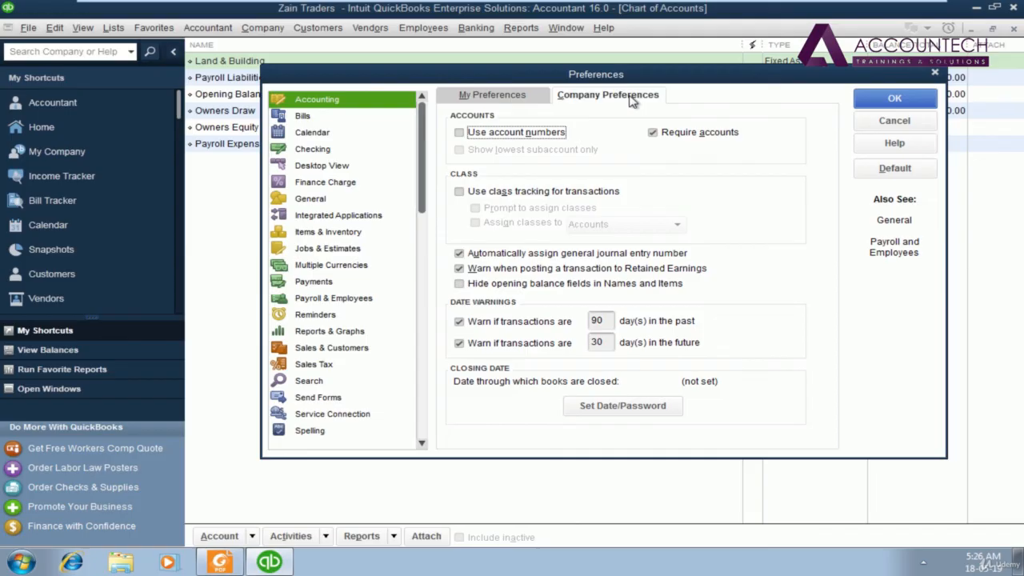
left_click(459, 322)
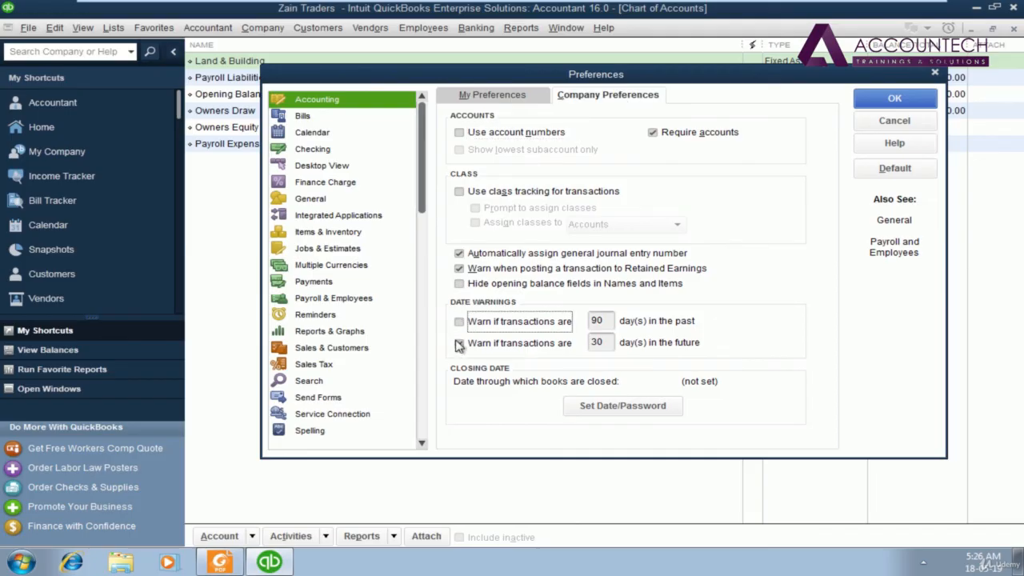
left_click(459, 344)
left_click(887, 98)
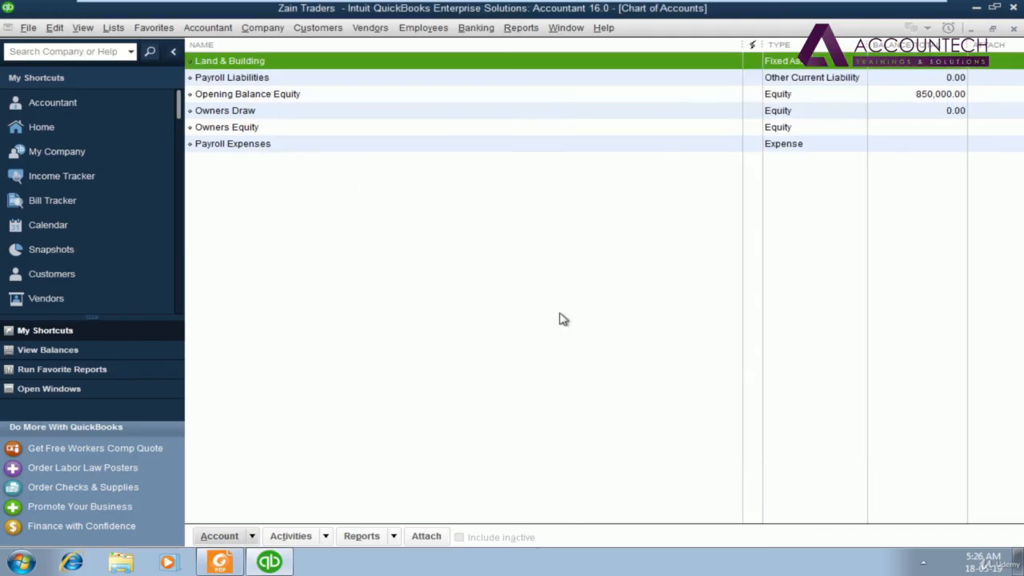